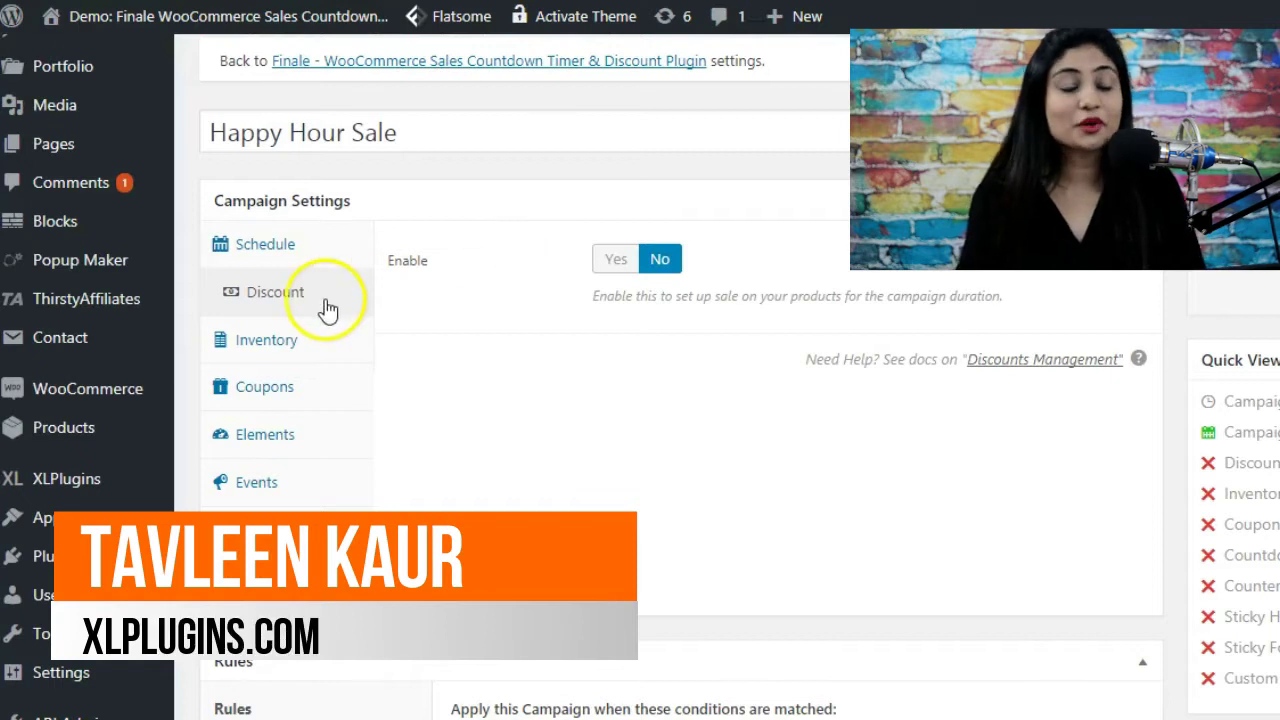
Step: Enable the discount for the Happy Hour Sale campaign, defaulting to 5 percent off
left_click(605, 262)
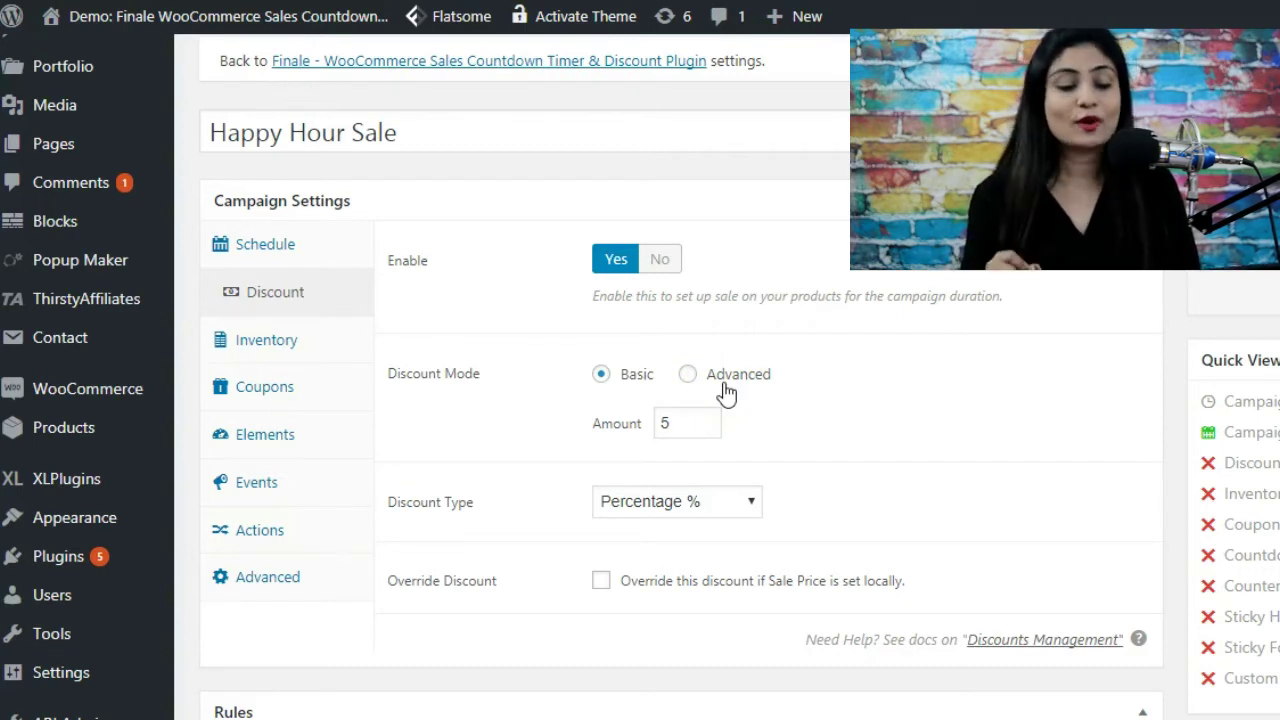
Step: Switch to Advanced discount mode and give the 0–10 price range a discount amount of 5
left_click(726, 385)
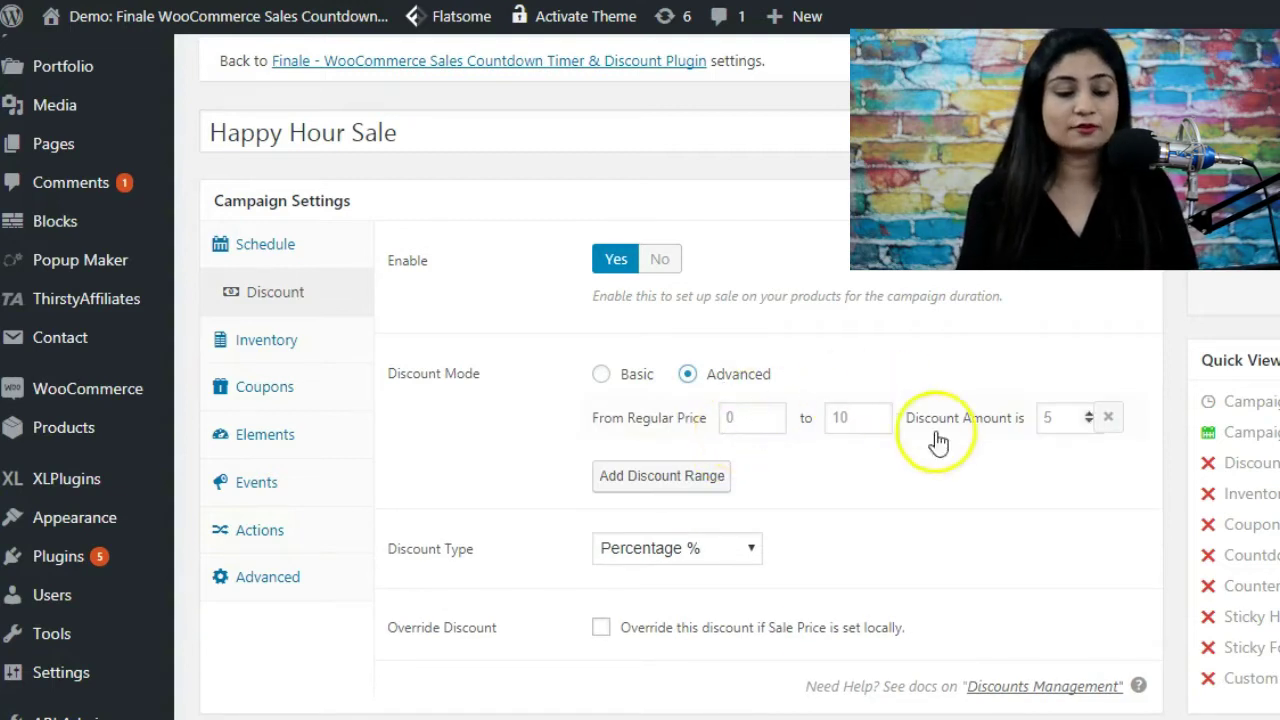
left_click(1058, 418)
type("5")
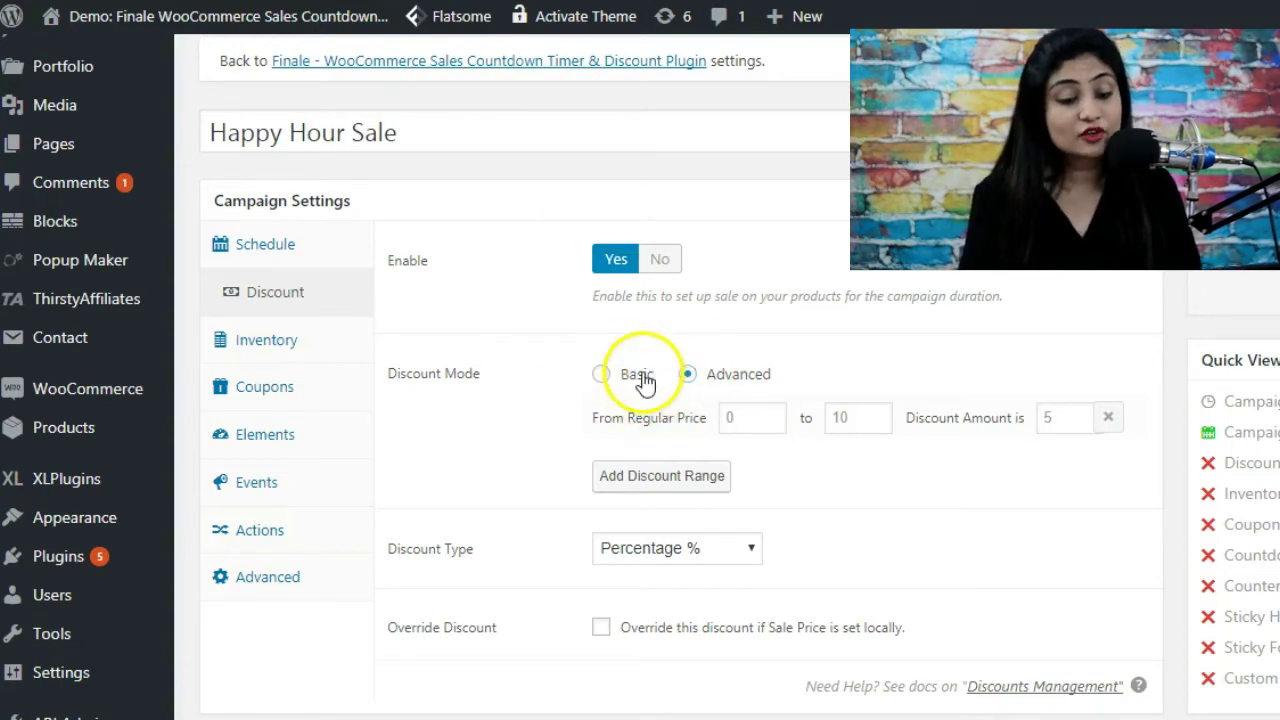
Step: Return to Basic mode with a Fixed Amount $ discount of 15 that overrides local sale prices
left_click(643, 378)
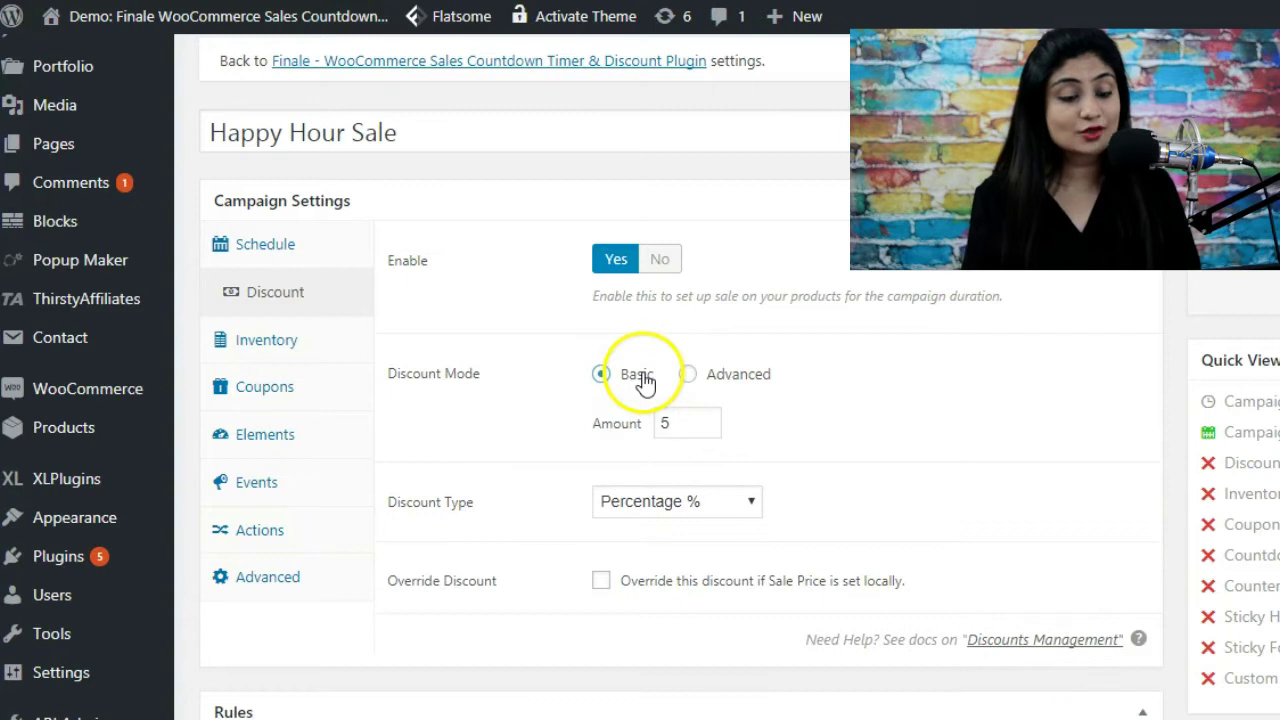
left_click(690, 427)
left_click_drag(692, 427, 659, 440)
type("15")
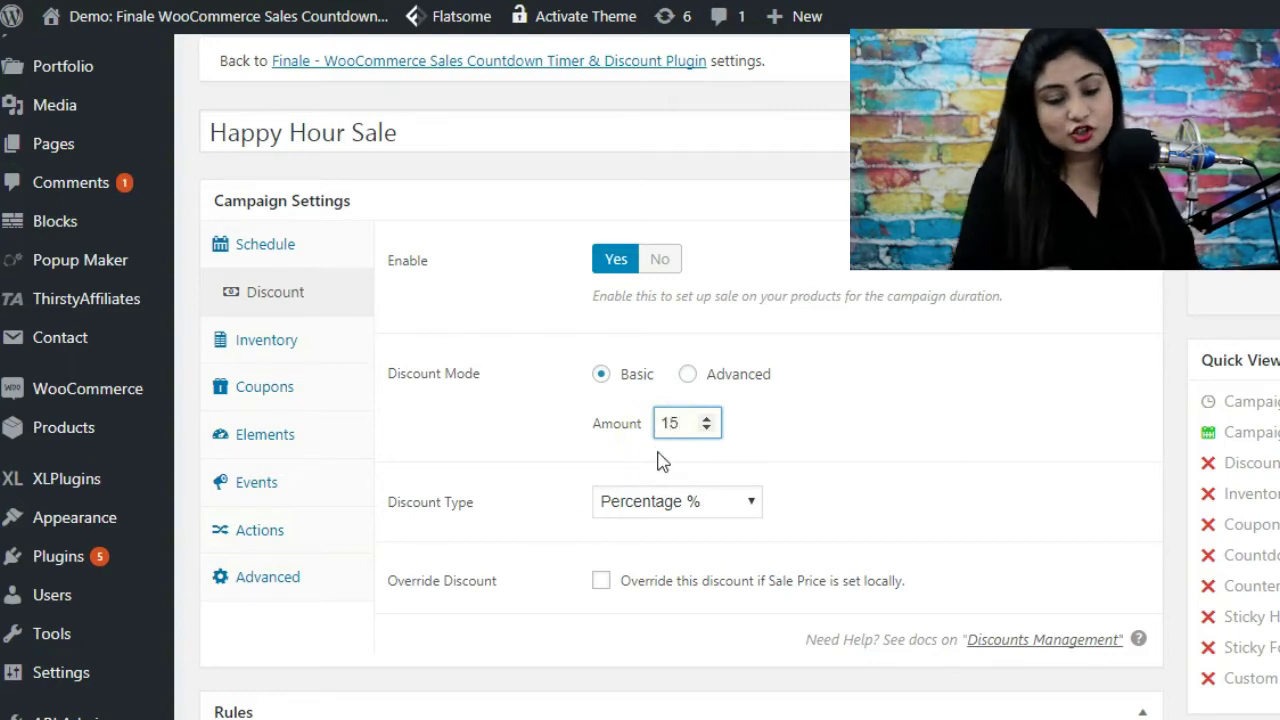
left_click(692, 508)
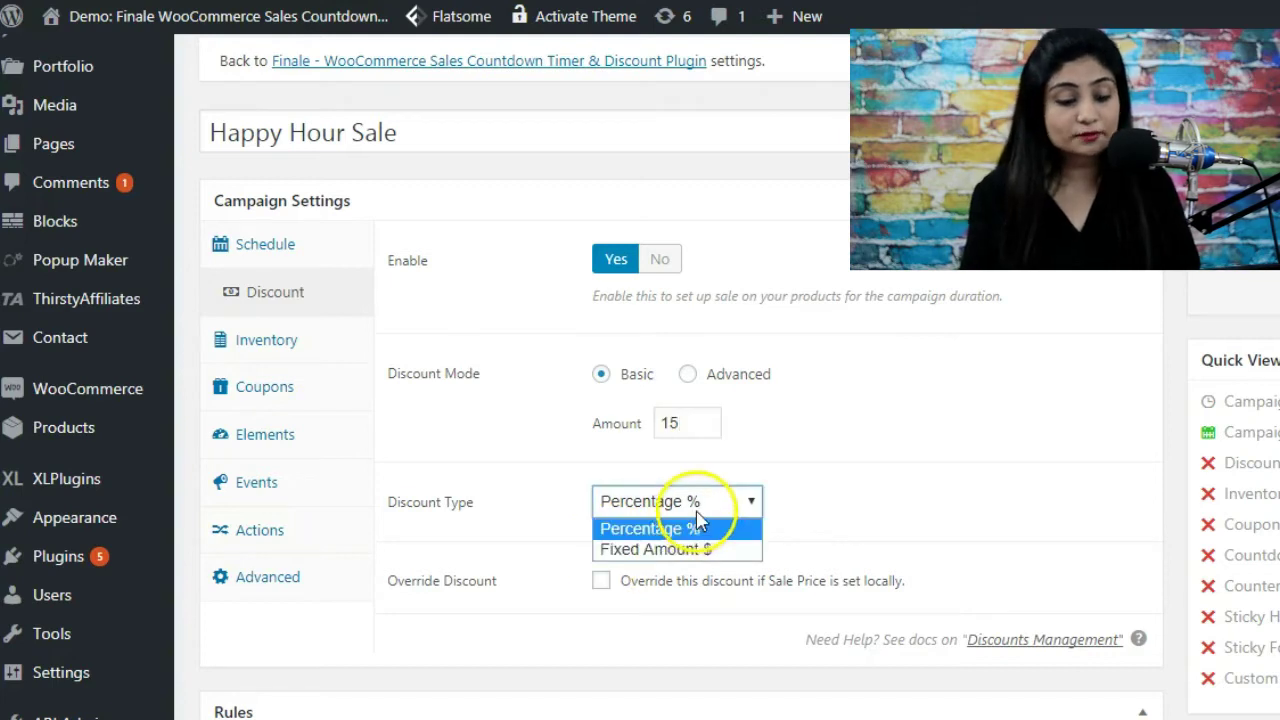
left_click(610, 552)
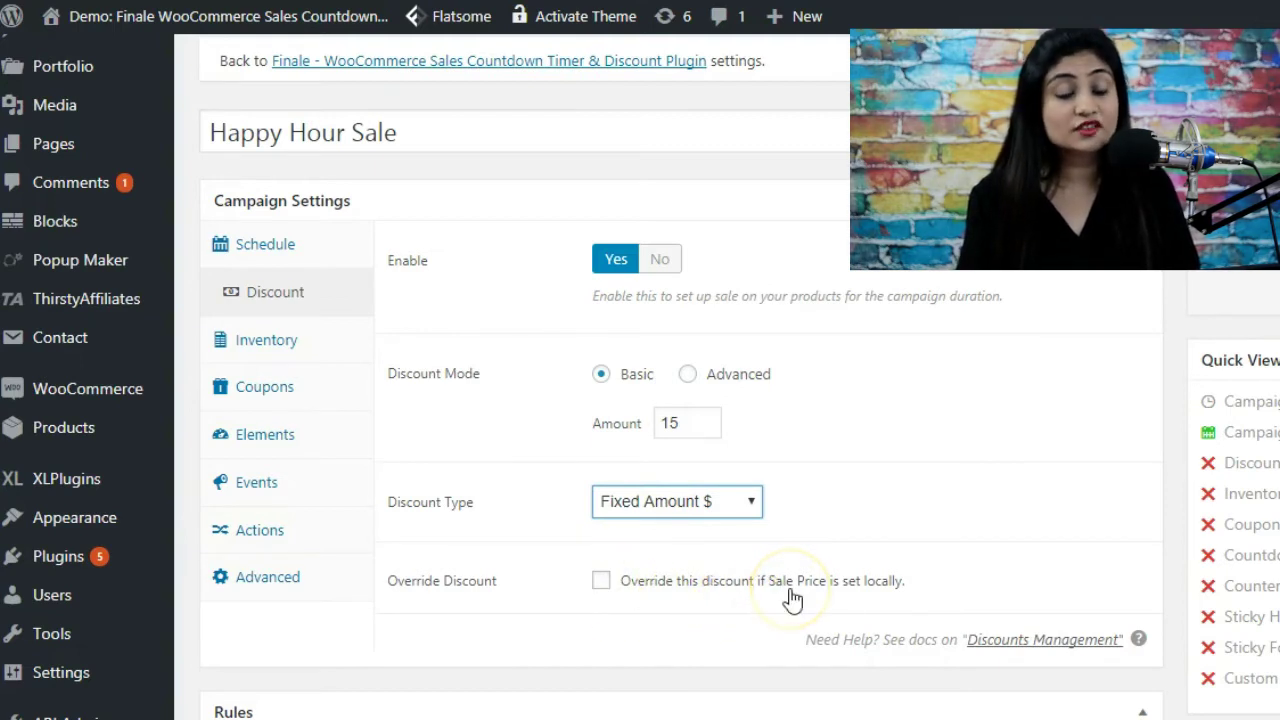
left_click(658, 584)
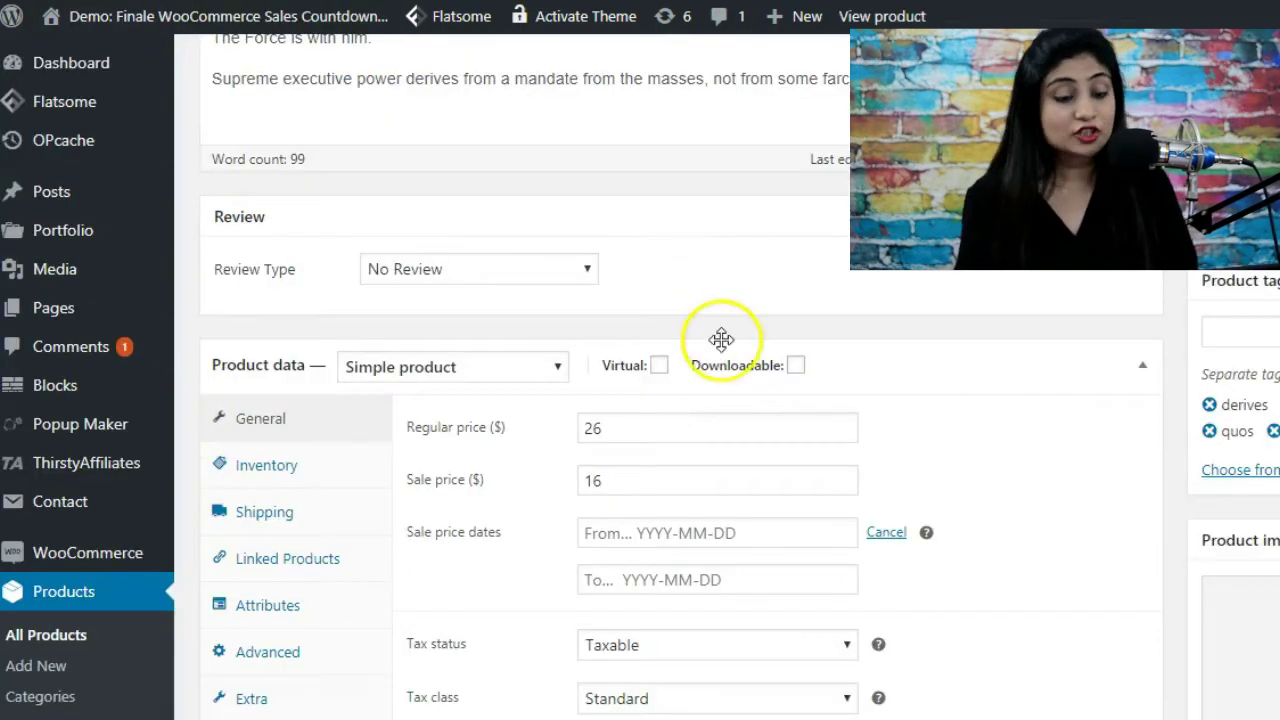
Step: Scroll to the Use Case 16 product's pricing, showing regular price 26 and sale price 16
scroll(723, 385, "up", 10)
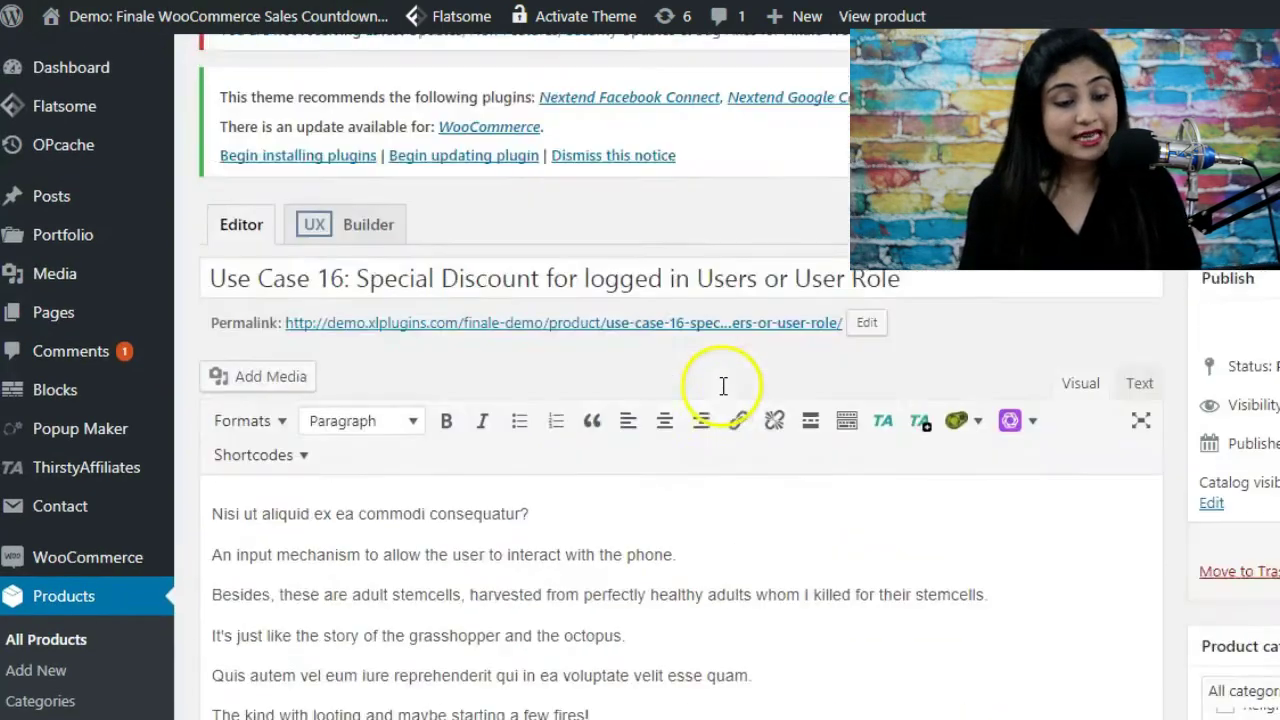
scroll(309, 423, "up", 2)
scroll(789, 229, "down", 3)
scroll(703, 426, "down", 3)
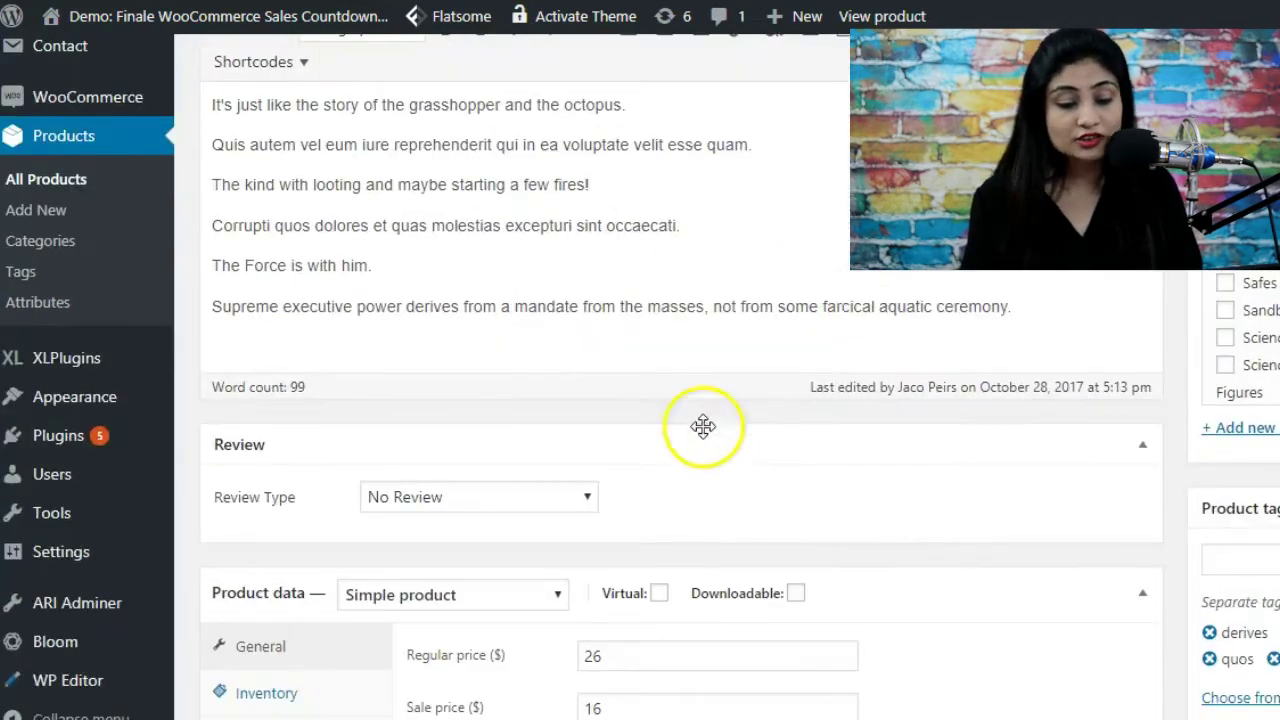
scroll(751, 463, "down", 3)
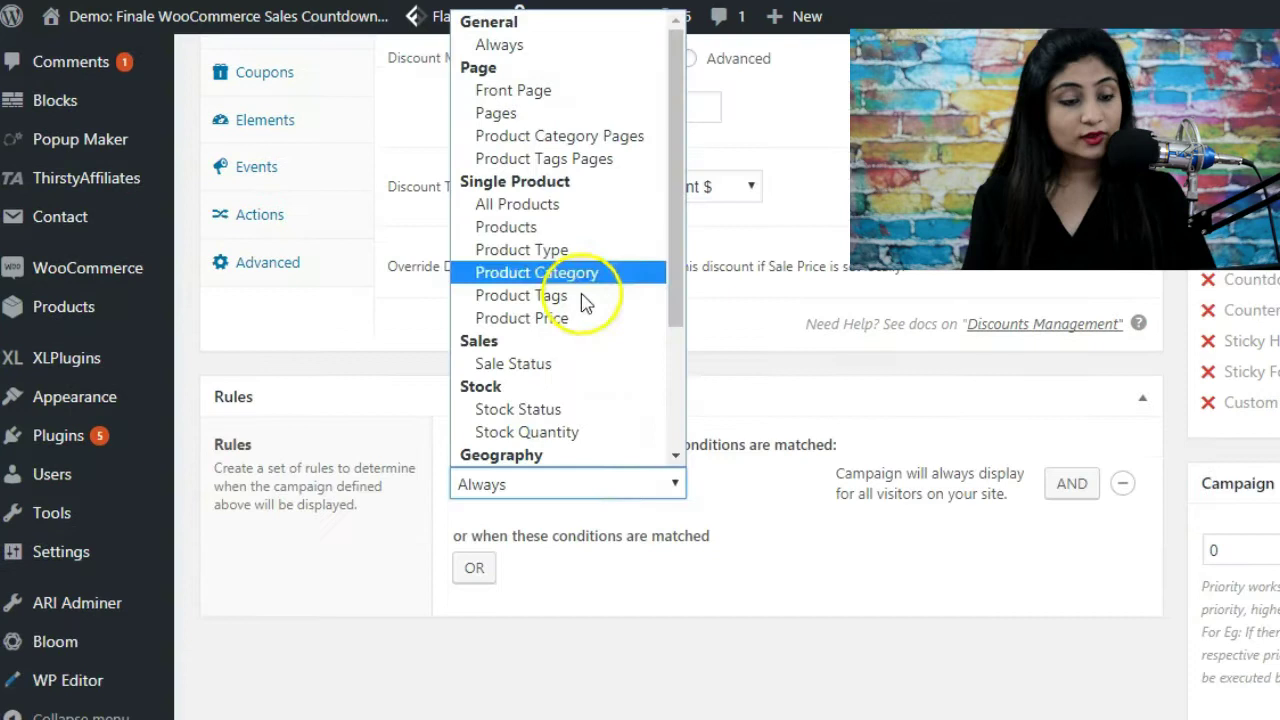
Step: Set the campaign rule to Products and select Use Case 16 via a 'u ca' search
left_click(560, 223)
left_click(926, 472)
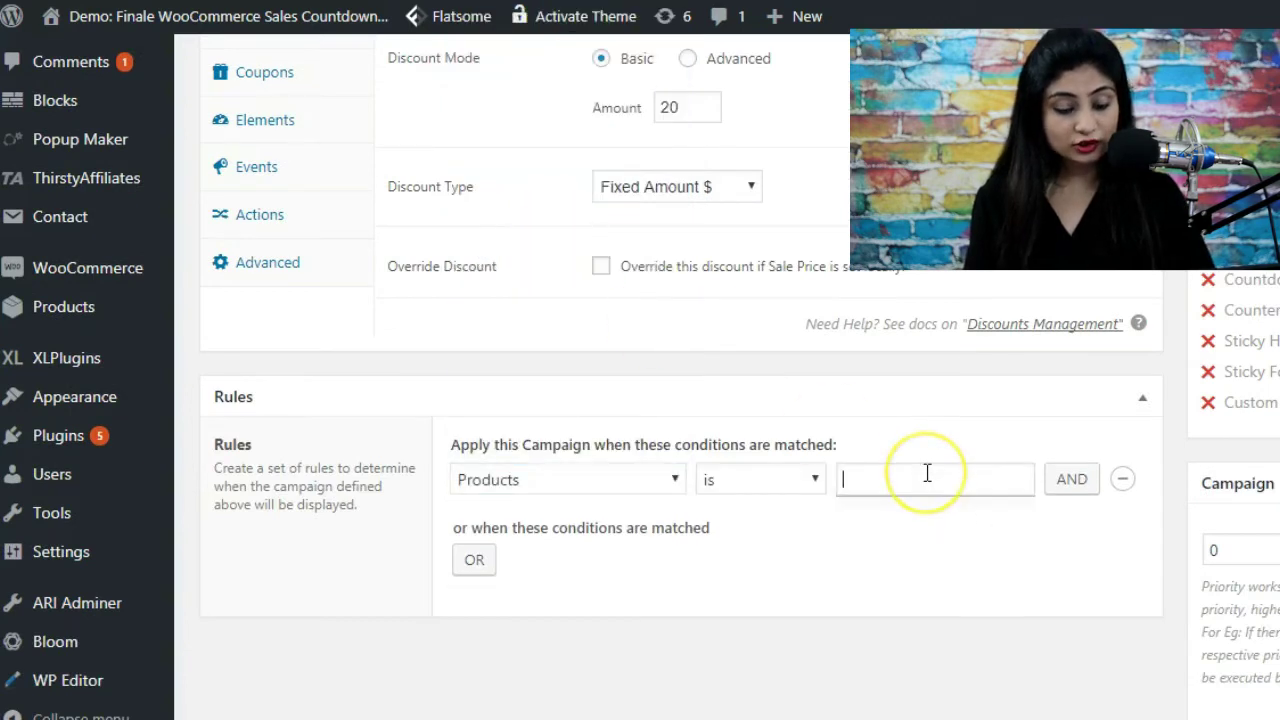
type("use ca")
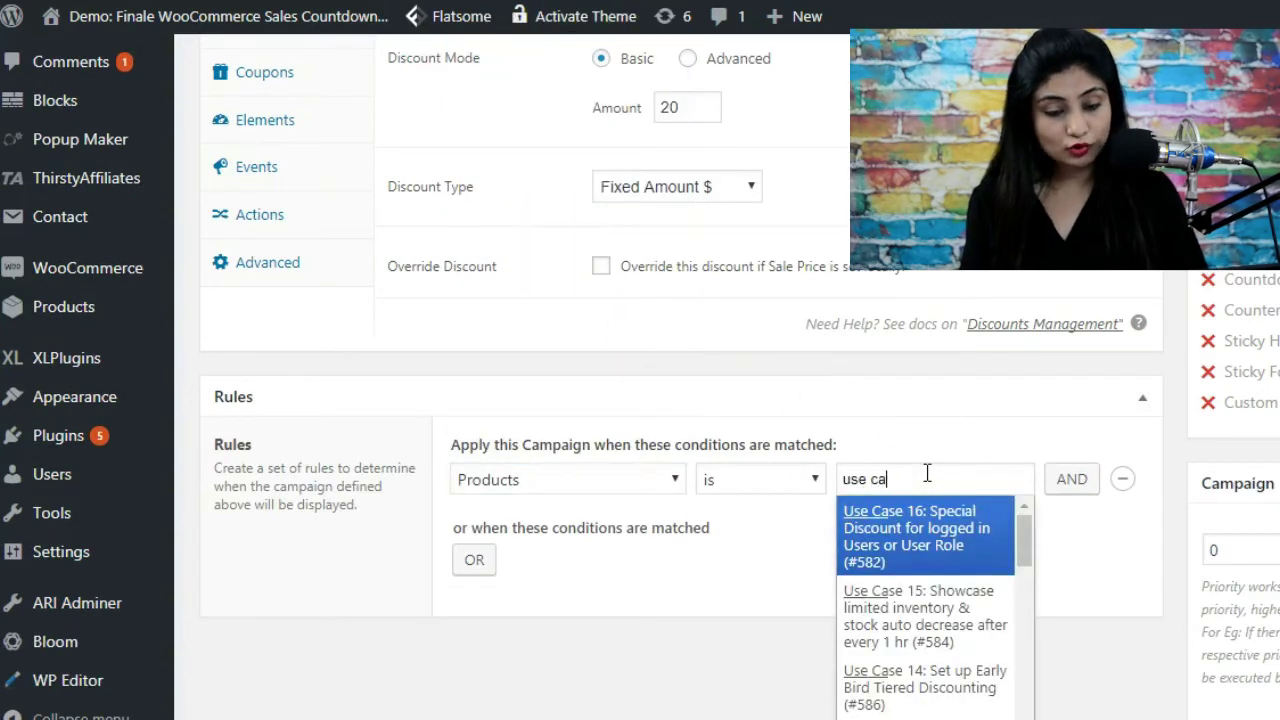
left_click(928, 520)
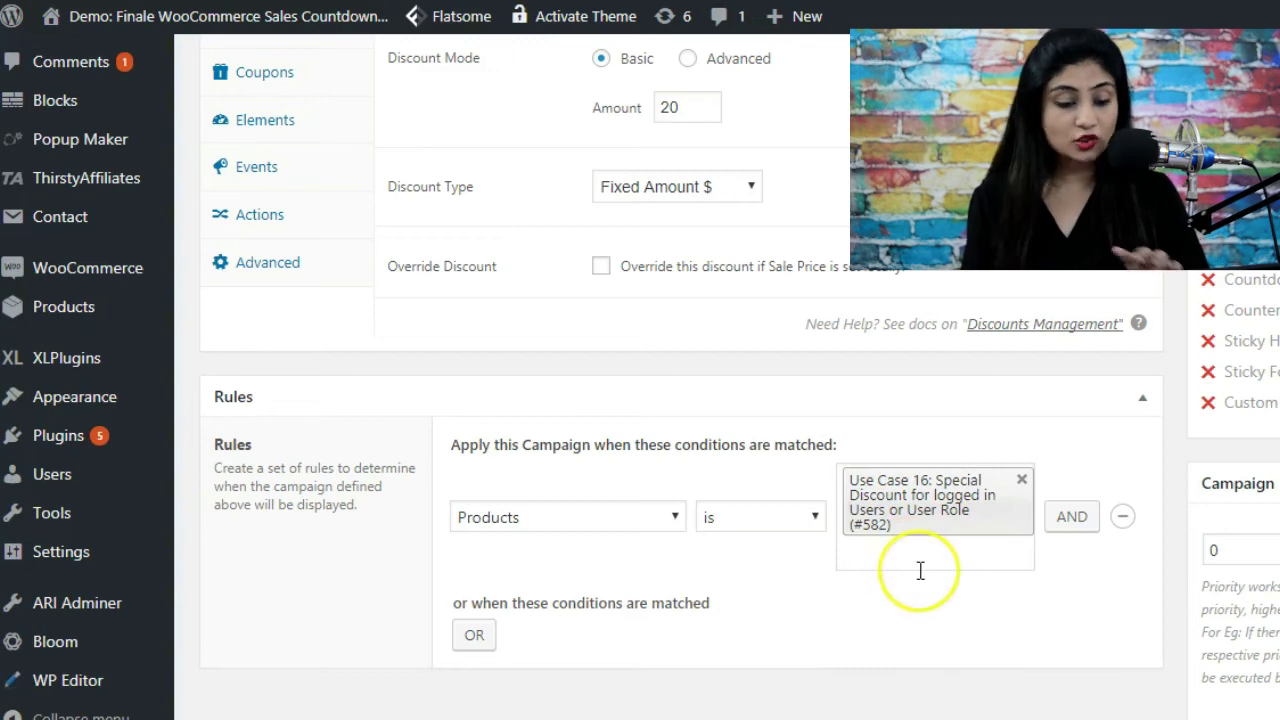
scroll(890, 500, "up", 3)
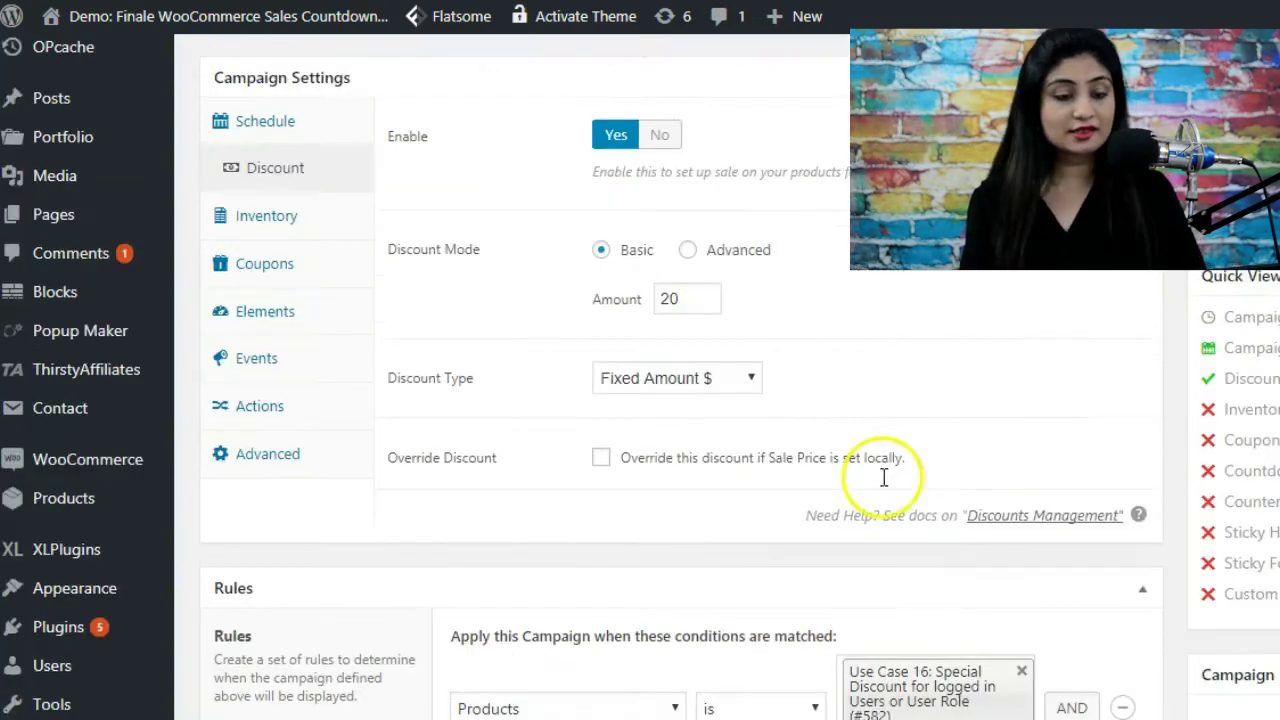
scroll(726, 372, "down", 3)
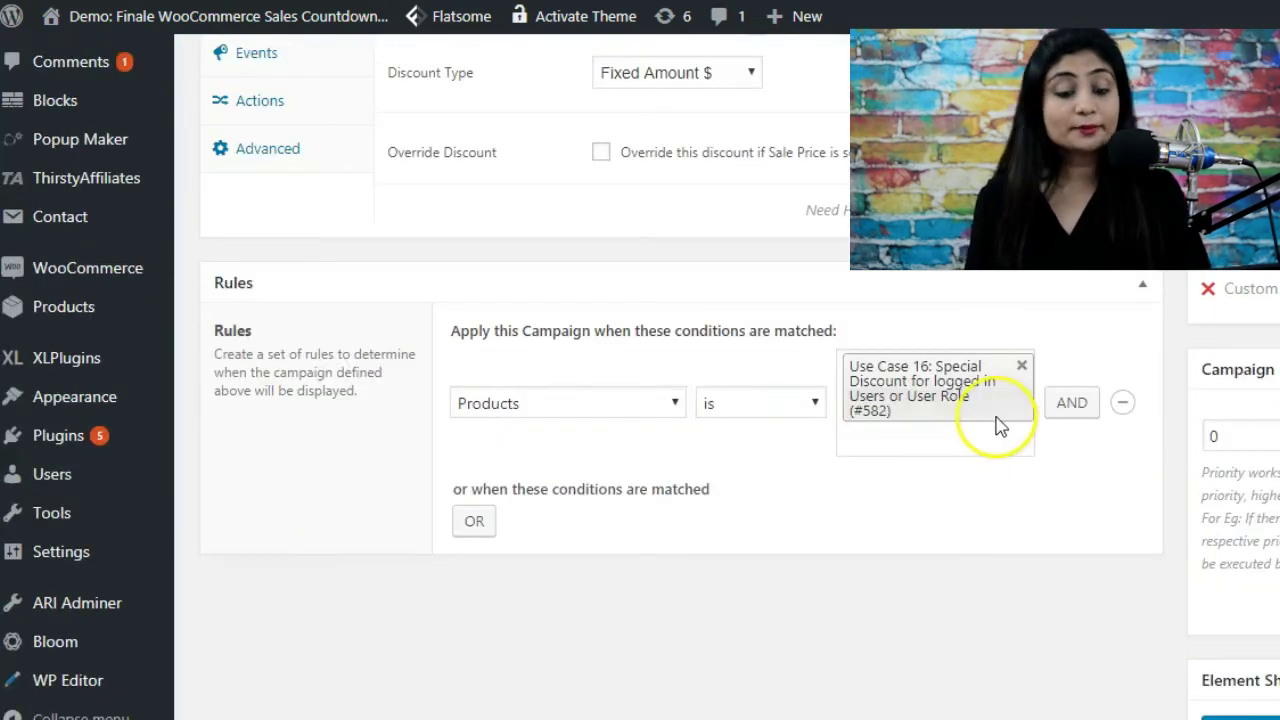
scroll(880, 475, "up", 3)
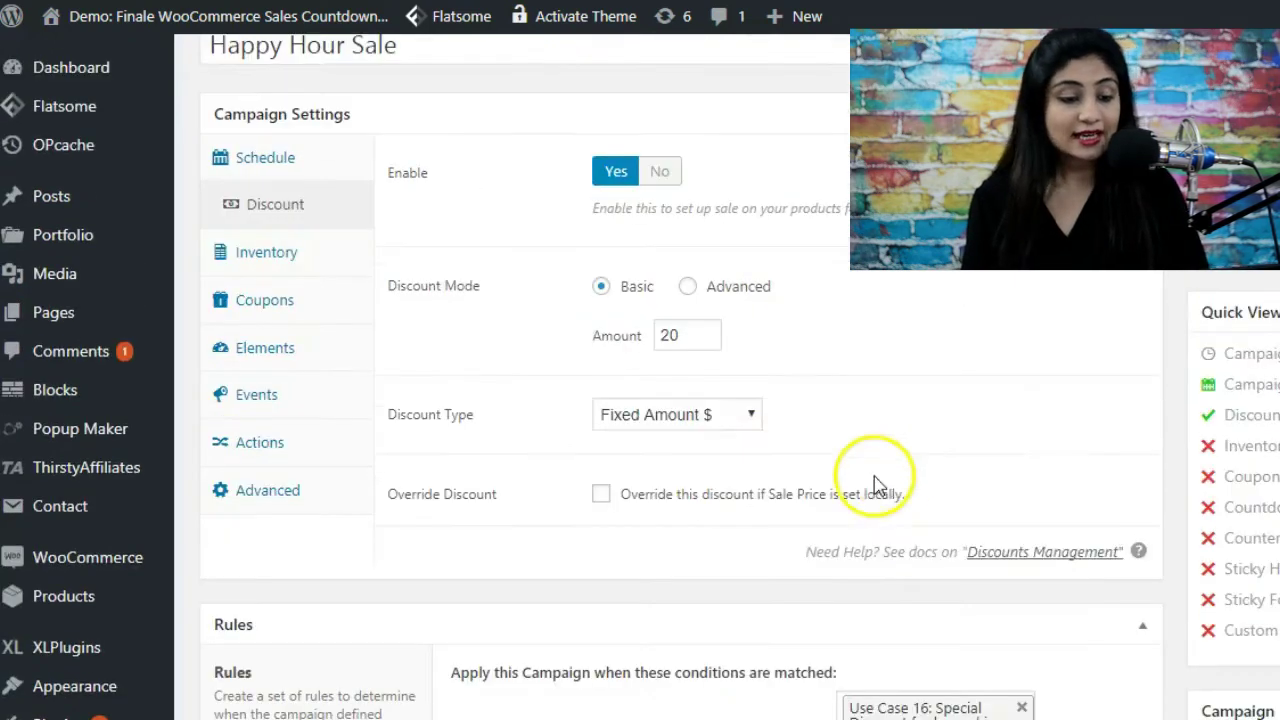
Step: Review the campaign's schedule settings, then go back over the discount settings
left_click(278, 160)
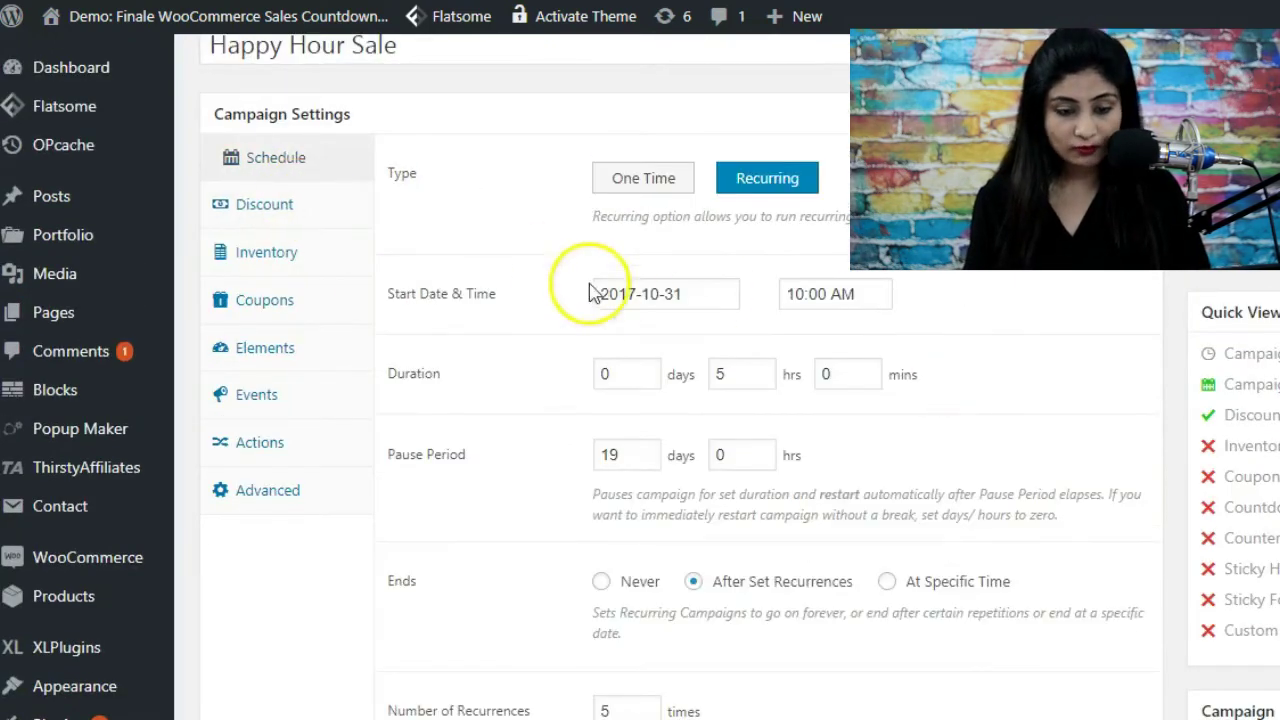
left_click(268, 207)
scroll(1003, 582, "down", 1)
scroll(1003, 582, "up", 2)
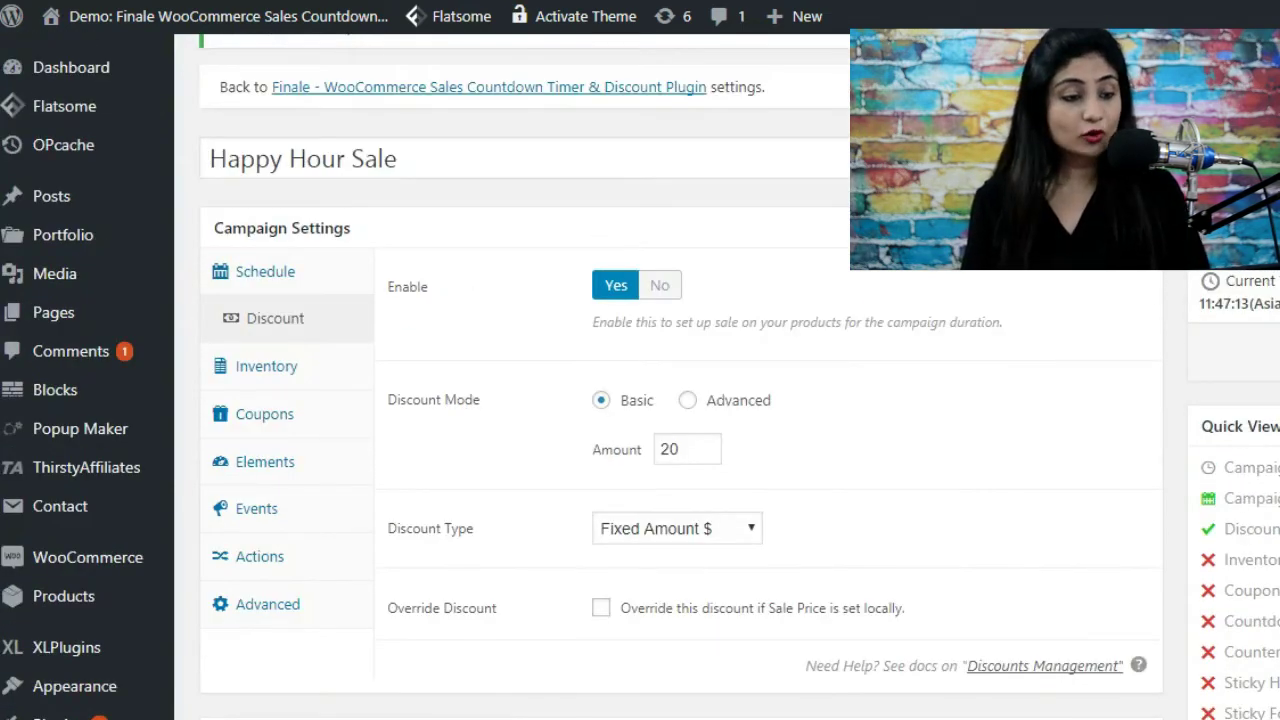
scroll(547, 498, "down", 5)
scroll(555, 506, "down", 5)
scroll(558, 504, "up", 3)
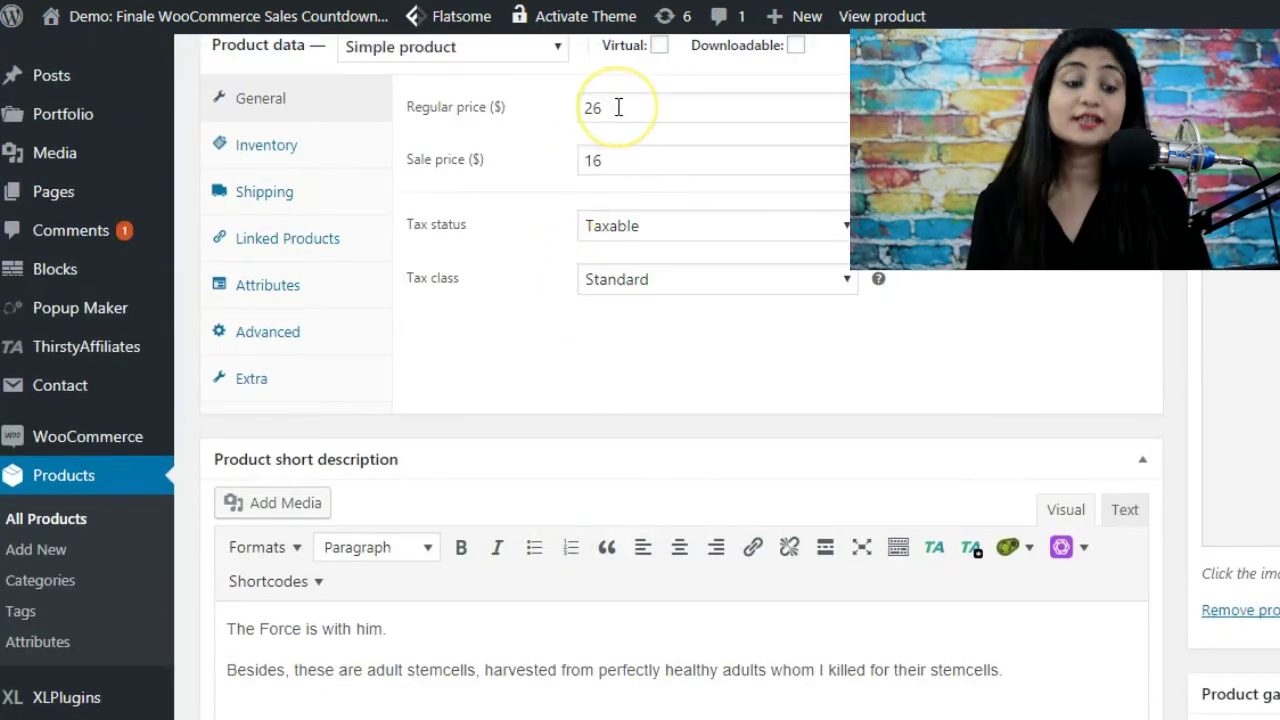
left_click(609, 166)
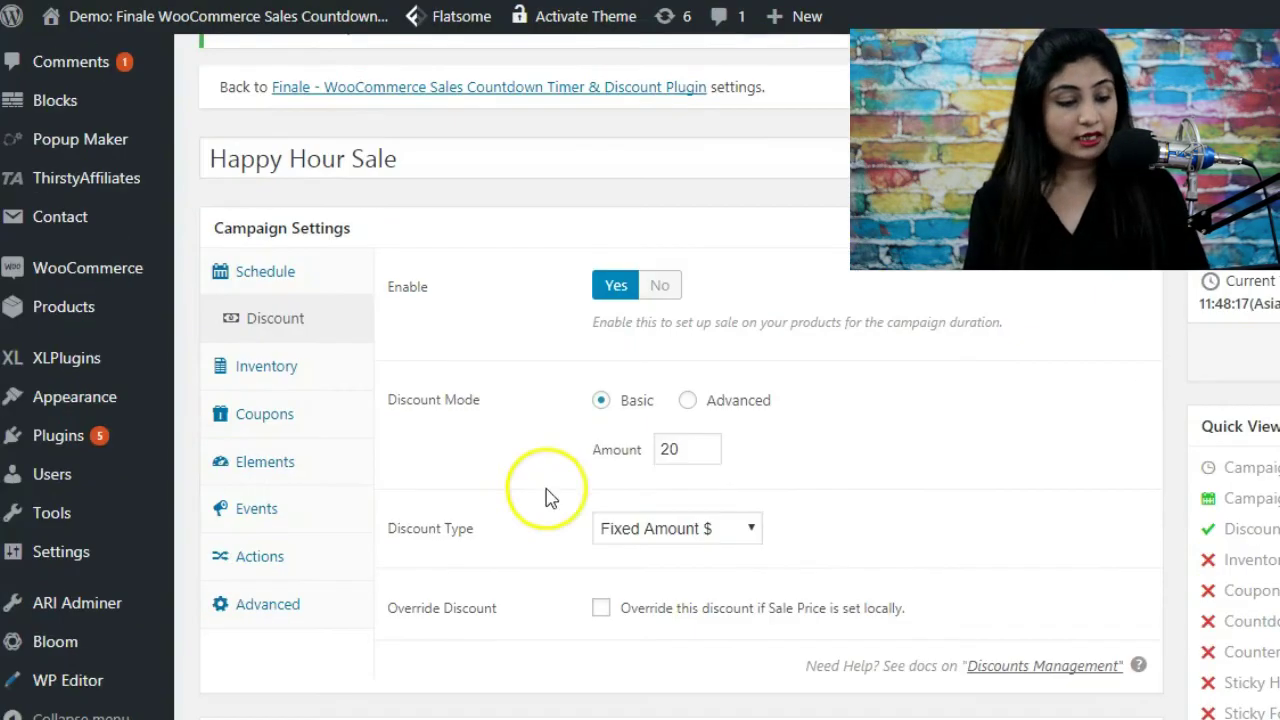
scroll(840, 495, "down", 1)
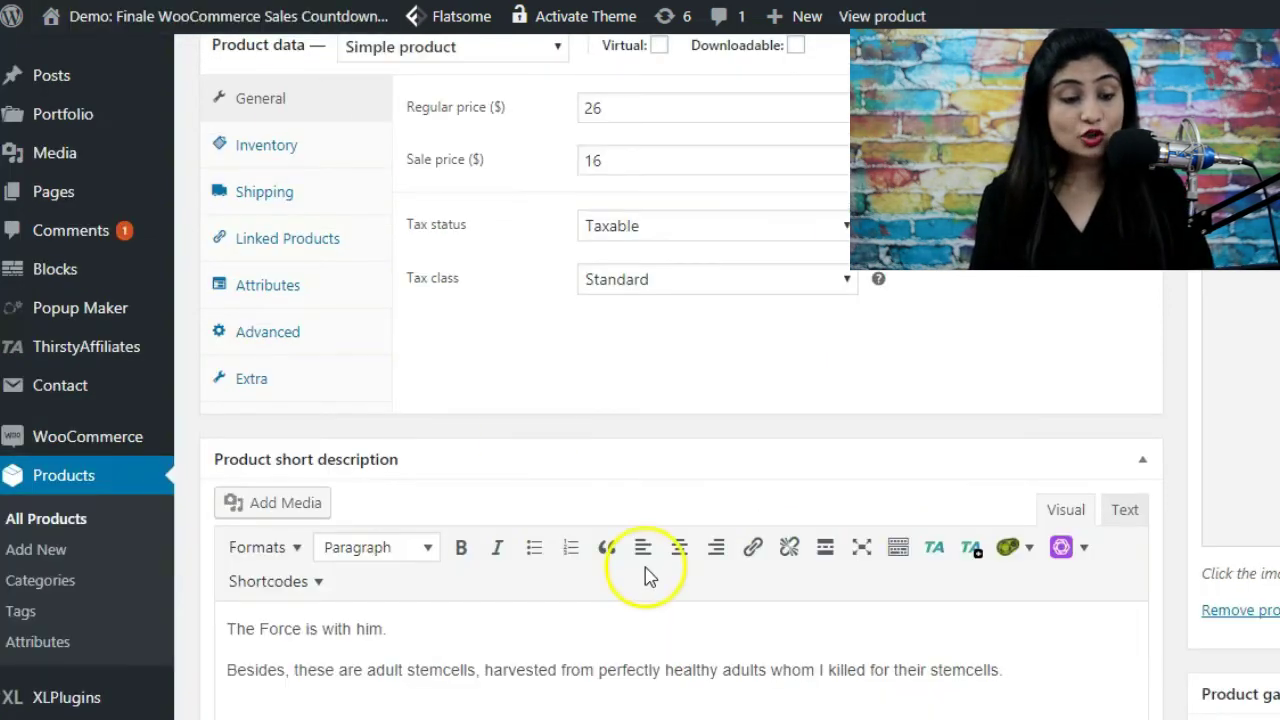
scroll(467, 307, "up", 1)
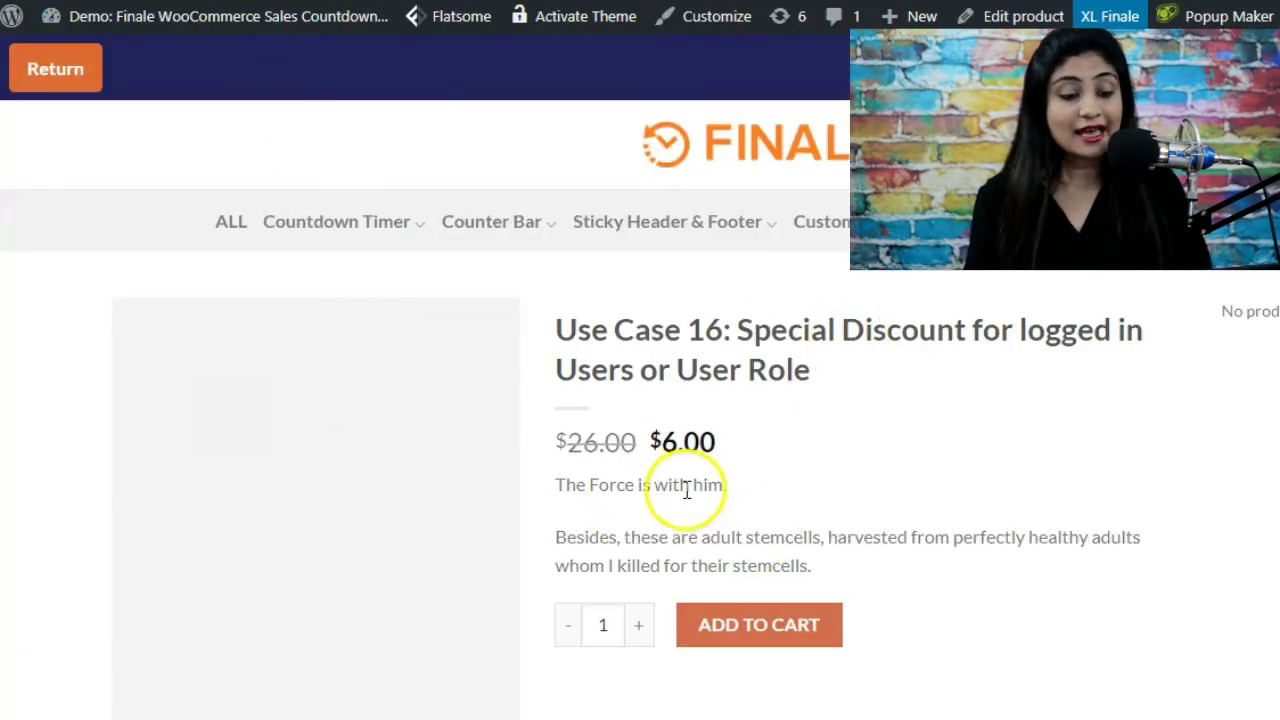
Step: On the Use Case 16 product page, highlight the $6.00 sale price reduced from $26.00
scroll(686, 488, "down", 1)
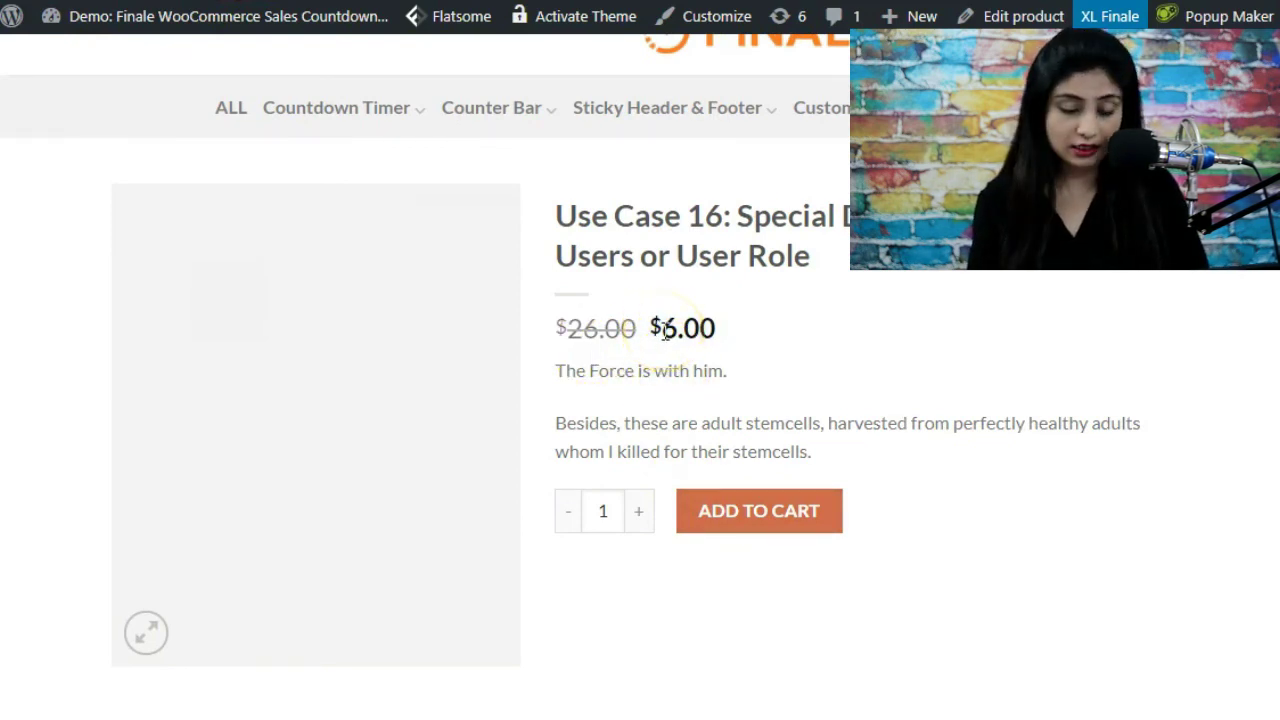
left_click_drag(661, 333, 716, 330)
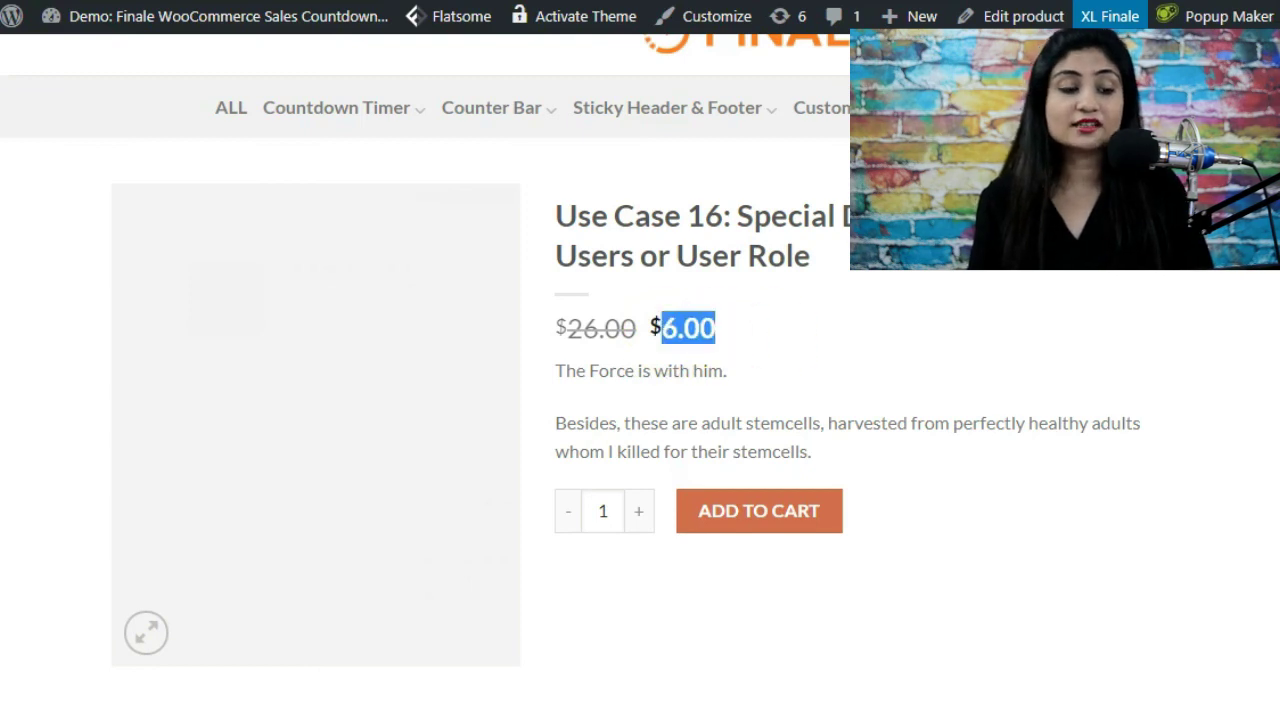